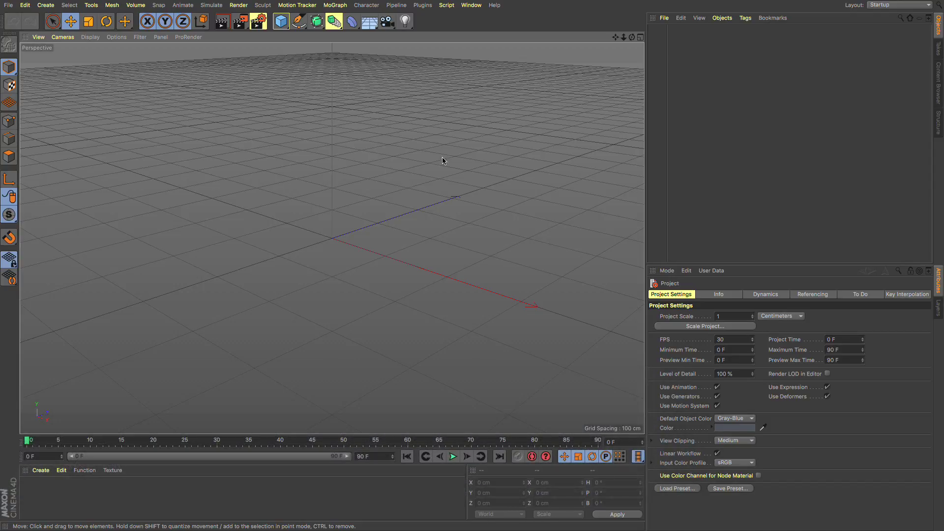
Browse to Desktop > demo cad files > axel and select Front Wheel Assembly v43.step
left_click(8, 6)
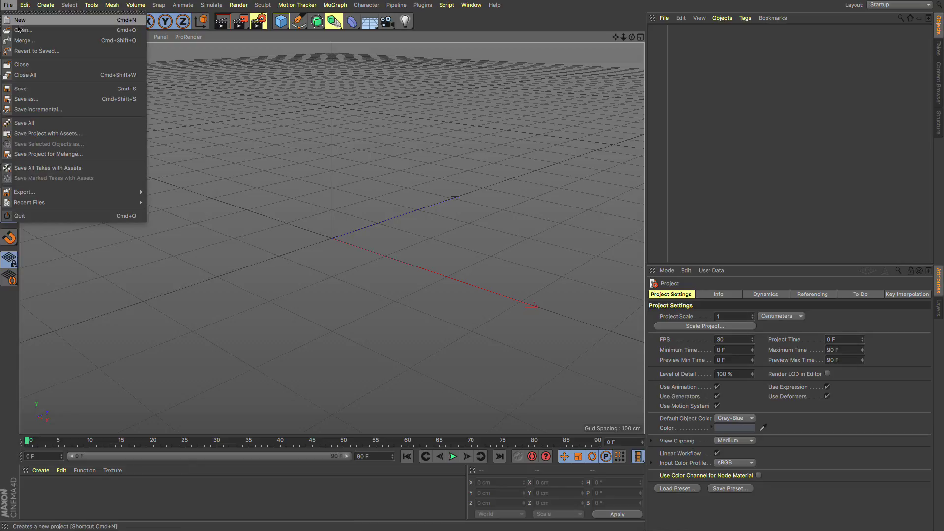
left_click(22, 31)
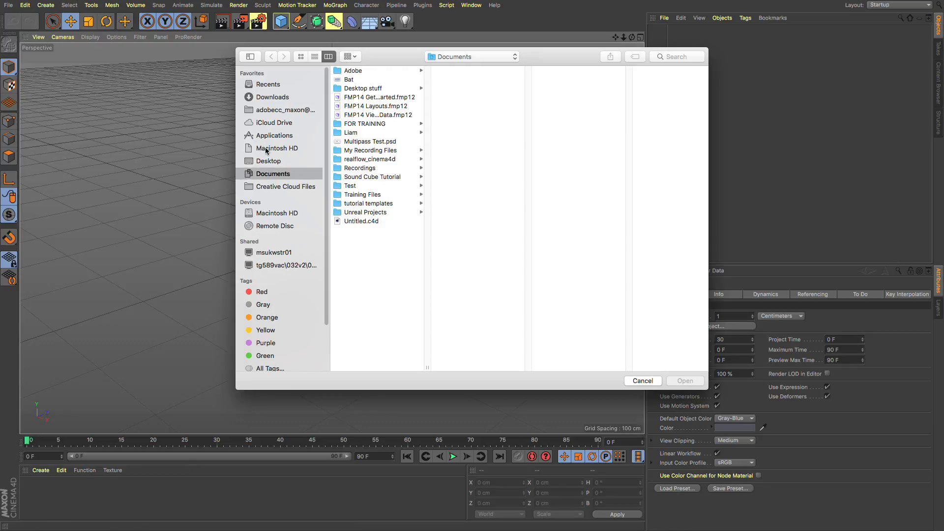
left_click(266, 160)
left_click(356, 71)
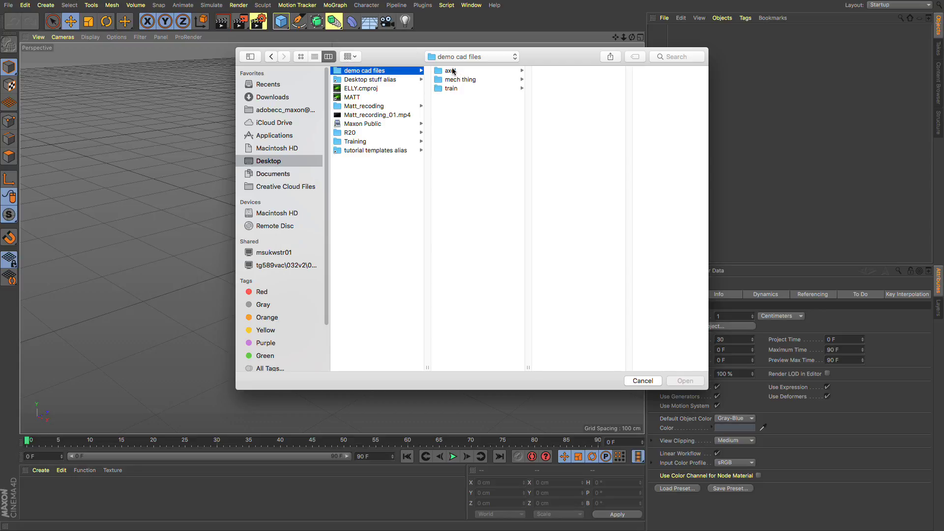
left_click(451, 71)
left_click(561, 80)
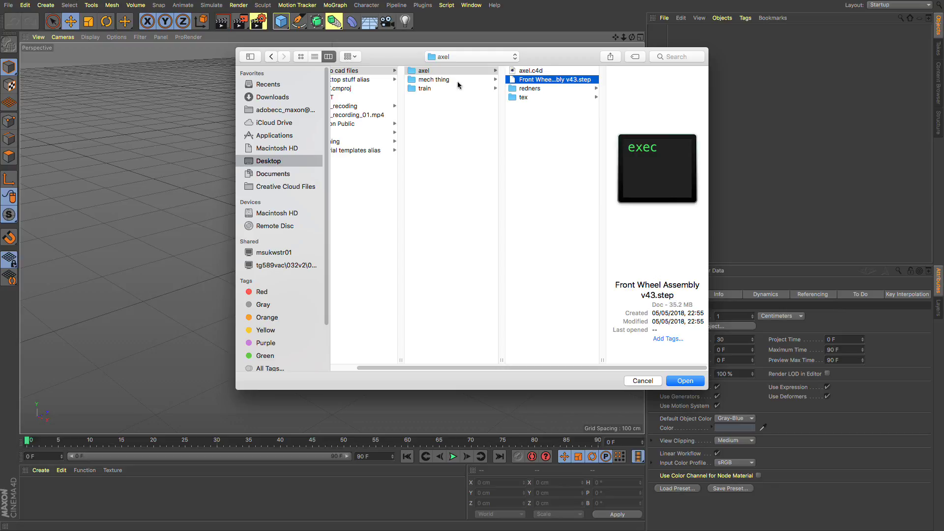
Preview STEP files in the mech thing and train folders, then reselect Front Wheel Assembly v43.step in axel
left_click(443, 79)
key("Right")
key("Down")
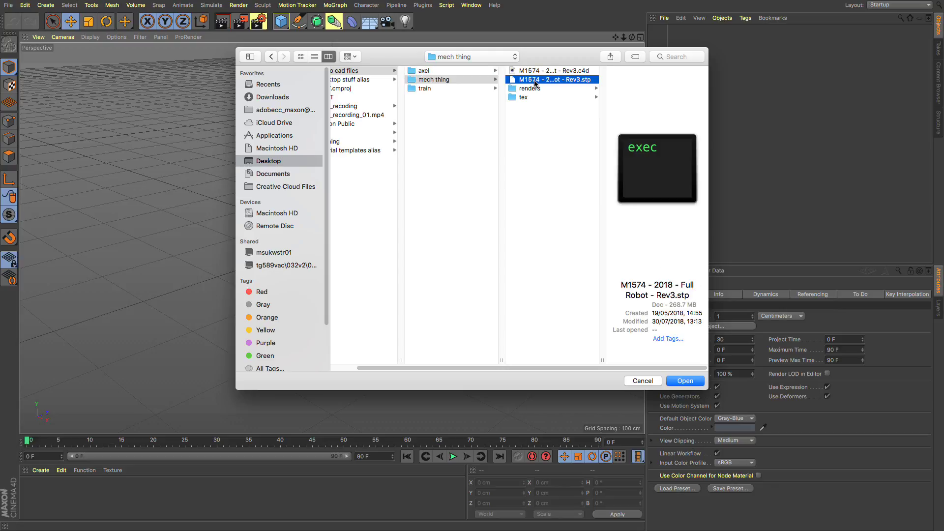
left_click(454, 90)
left_click(540, 106)
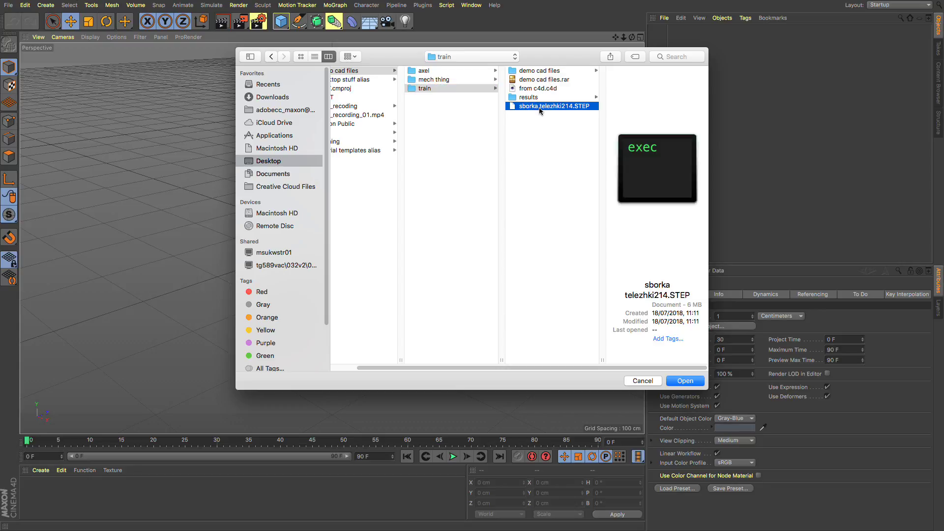
left_click(435, 72)
left_click(433, 89)
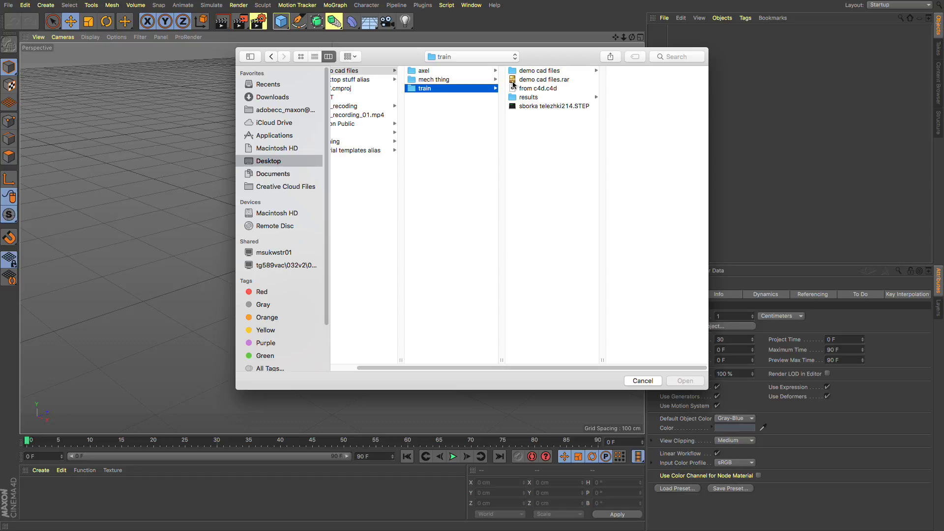
left_click(537, 72)
left_click(421, 72)
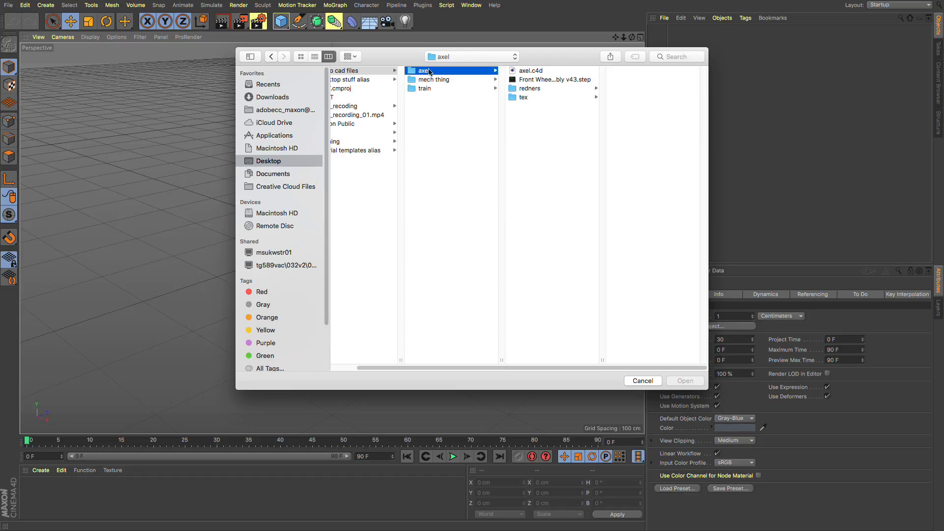
left_click(532, 80)
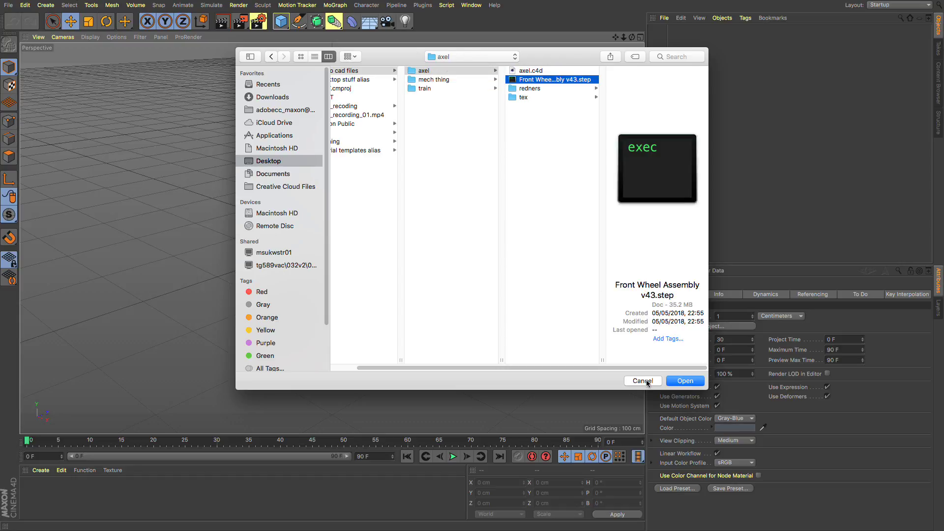
Open the file and expand the Optional and Modifications groups in STEP Import Settings
left_click(685, 383)
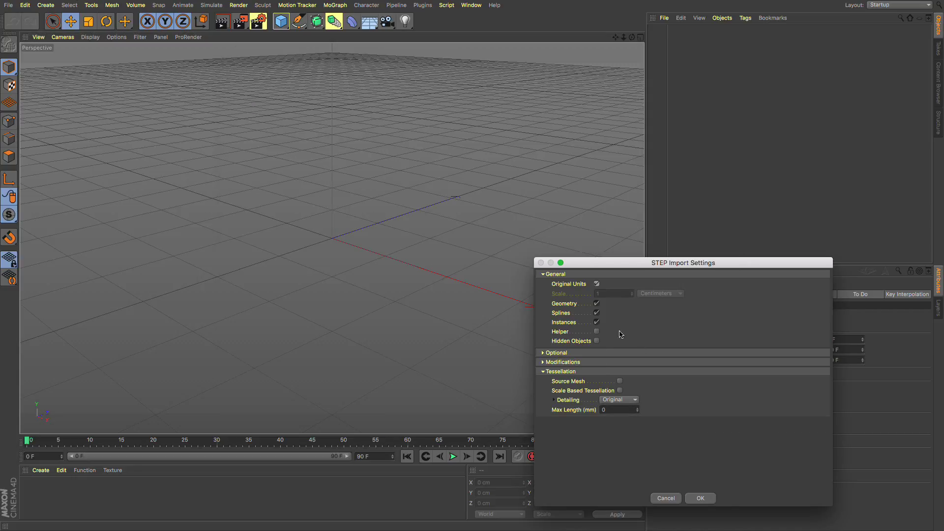
left_click_drag(604, 265, 329, 117)
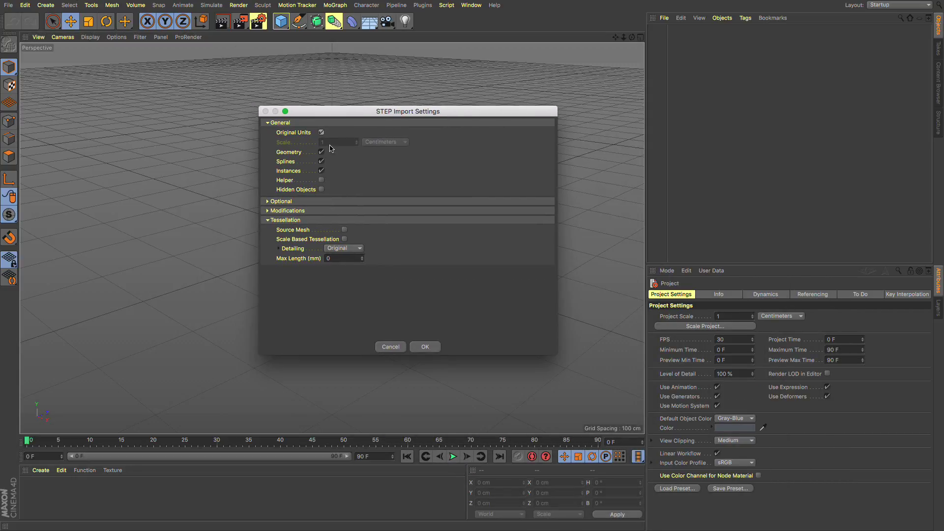
left_click(267, 210)
left_click(268, 202)
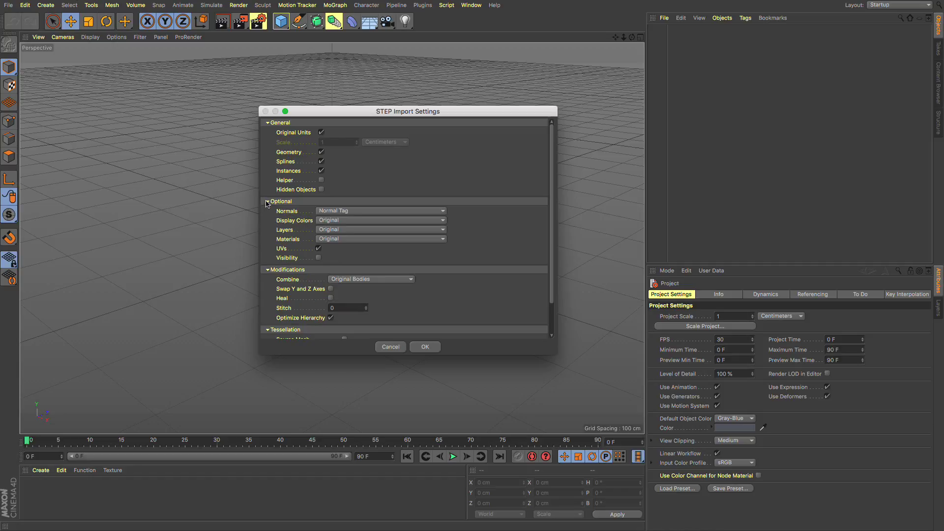
mouse_move(490, 356)
left_mouse_down()
mouse_move(491, 297)
mouse_move(490, 373)
left_mouse_up()
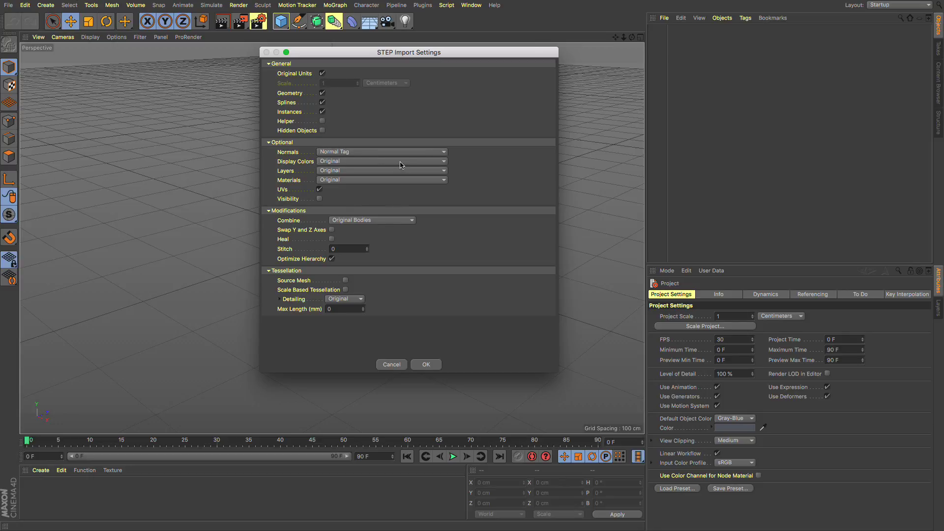
Review the options, keeping Normal Tag, Original display colours, Original Bodies and Original detailing
left_click(418, 153)
left_click(469, 160)
left_click(378, 166)
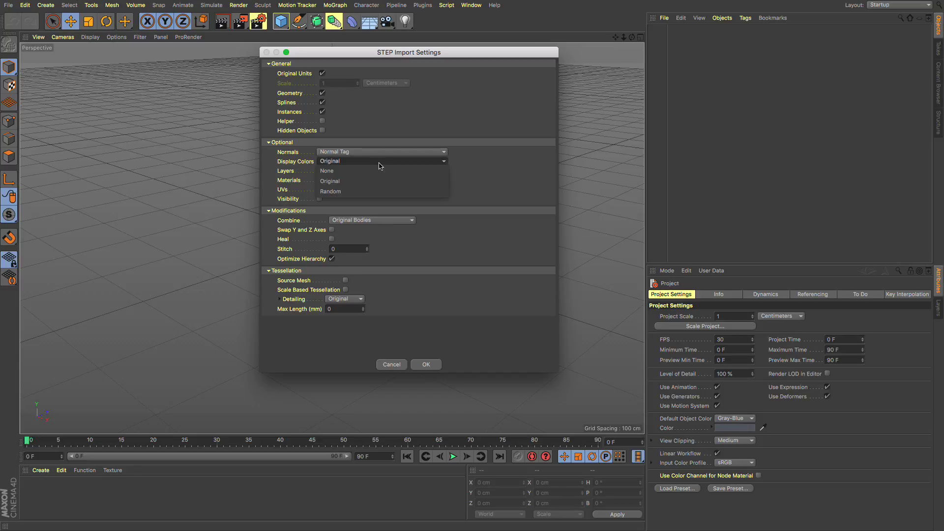
left_click(454, 164)
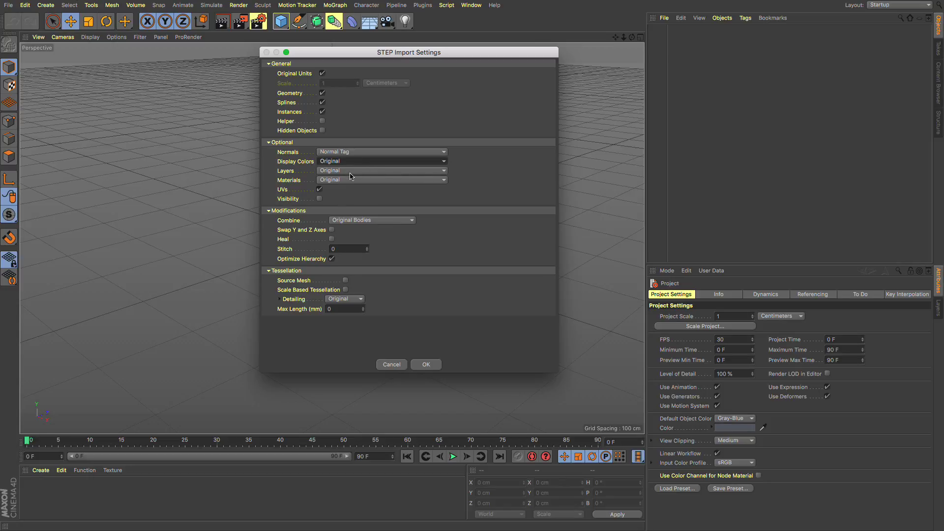
left_click(406, 222)
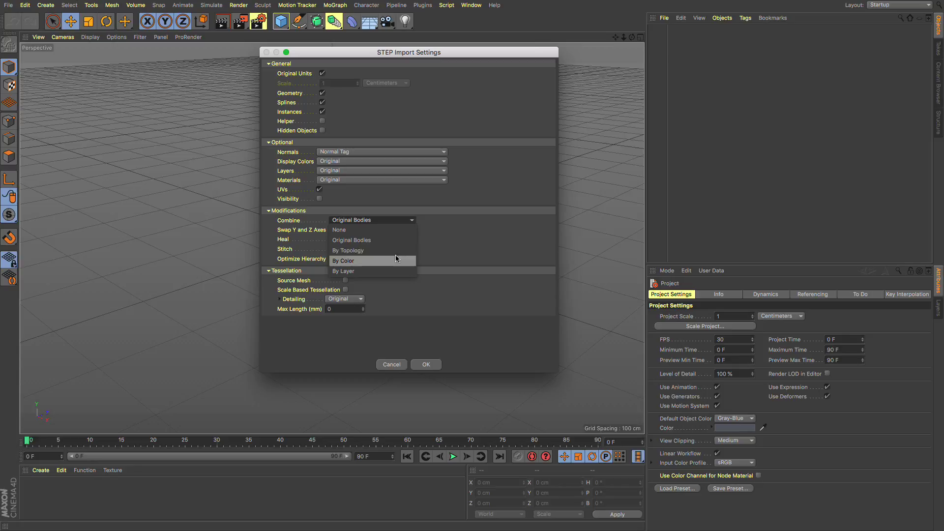
left_click(425, 230)
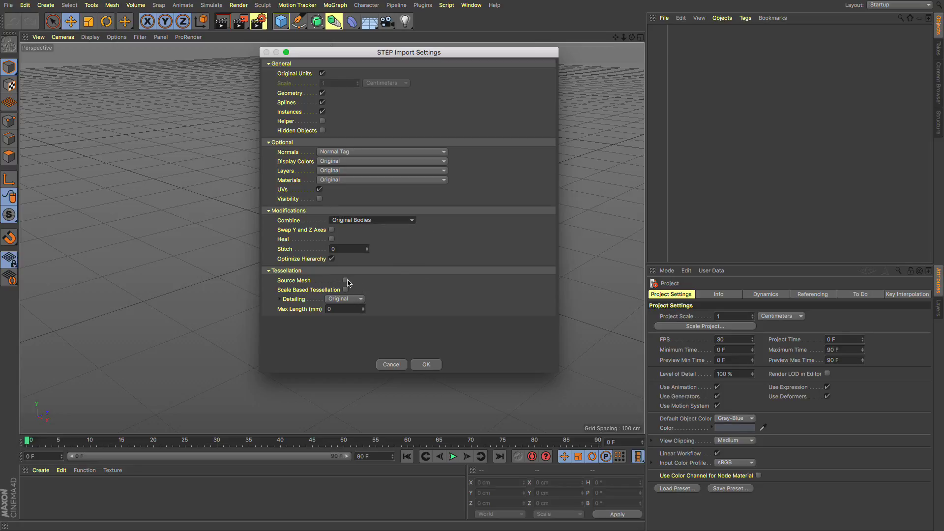
left_click(280, 299)
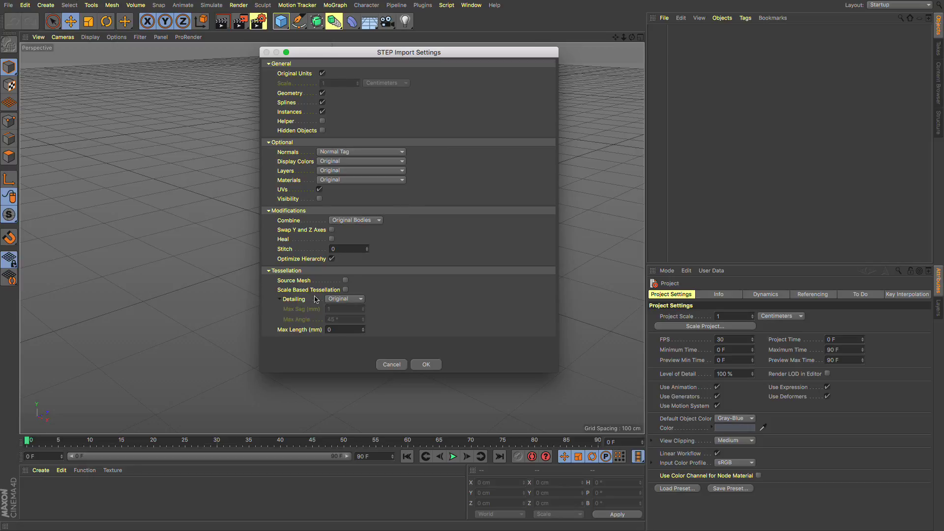
left_click(356, 301)
left_click(375, 294)
Accept the default STEP import settings and load Front Wheel Assembly v43.step
left_click(426, 364)
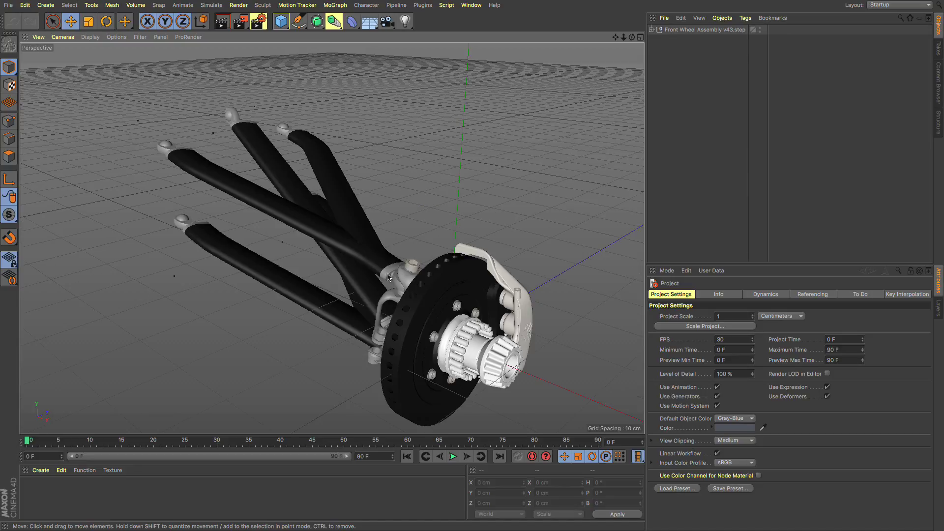
left_click_drag(382, 310, 394, 293, "alt")
scroll(395, 295, "up", 2)
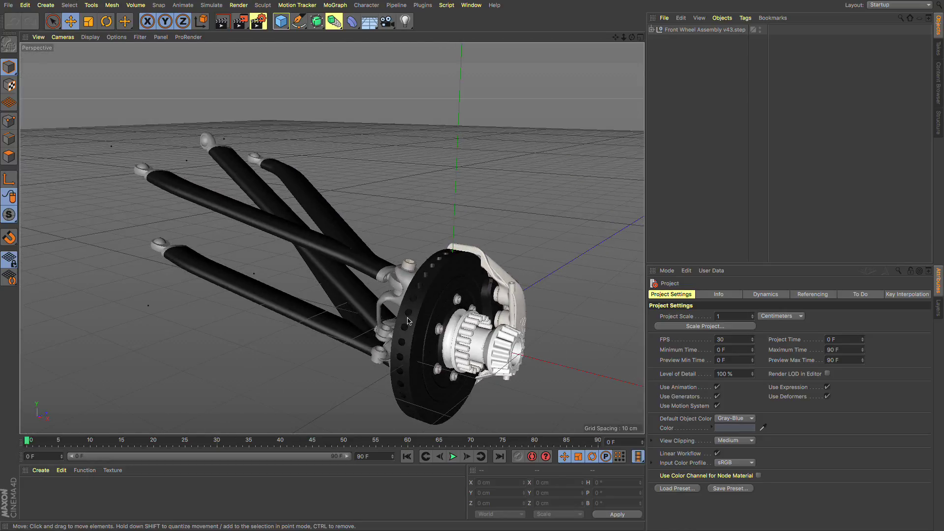
left_click(651, 30)
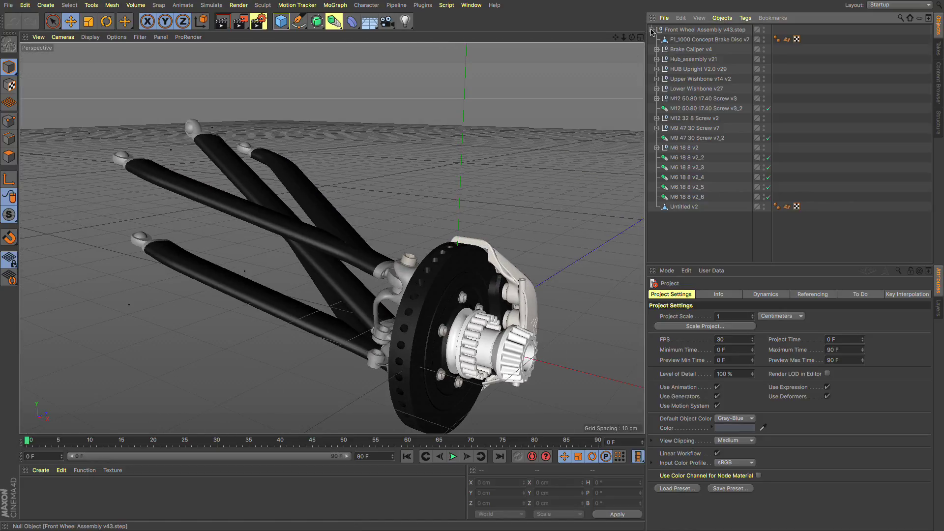
left_click(685, 40)
left_click(685, 48)
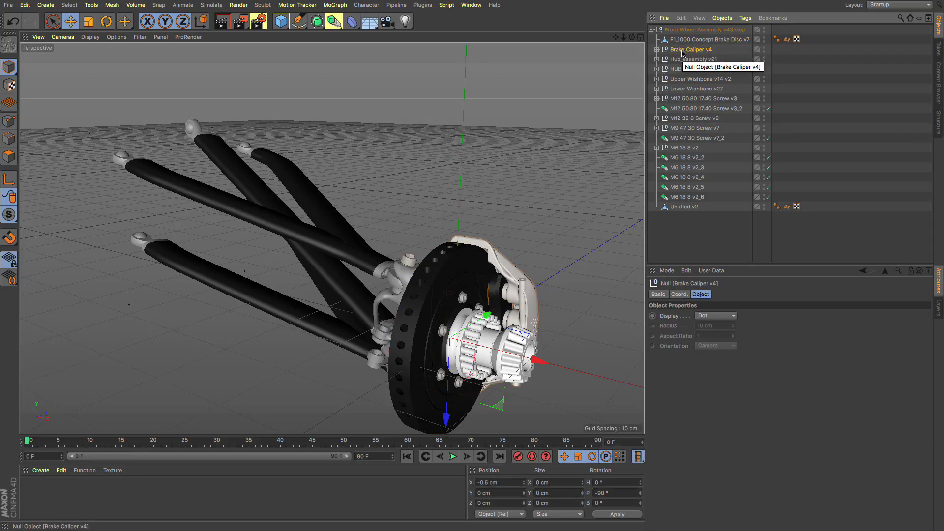
left_click(657, 49)
left_click(686, 59)
left_click(682, 69)
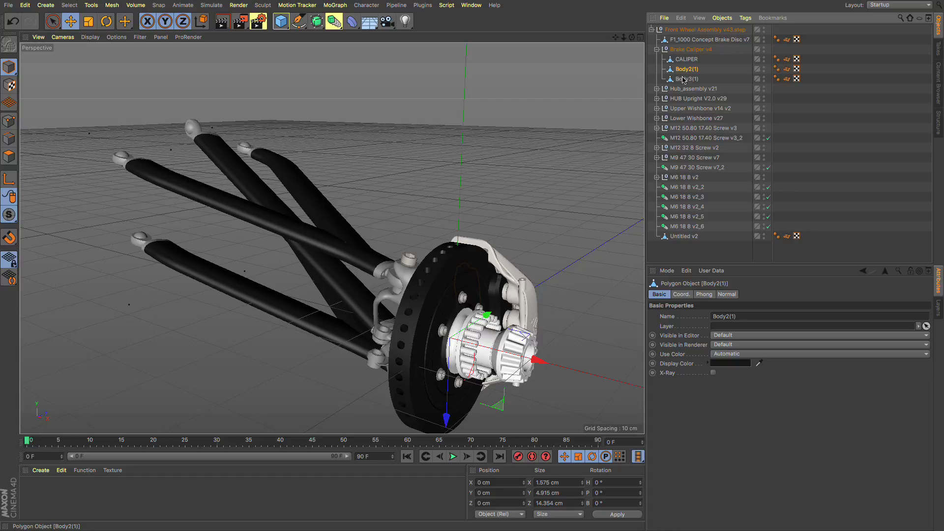
left_click(684, 79)
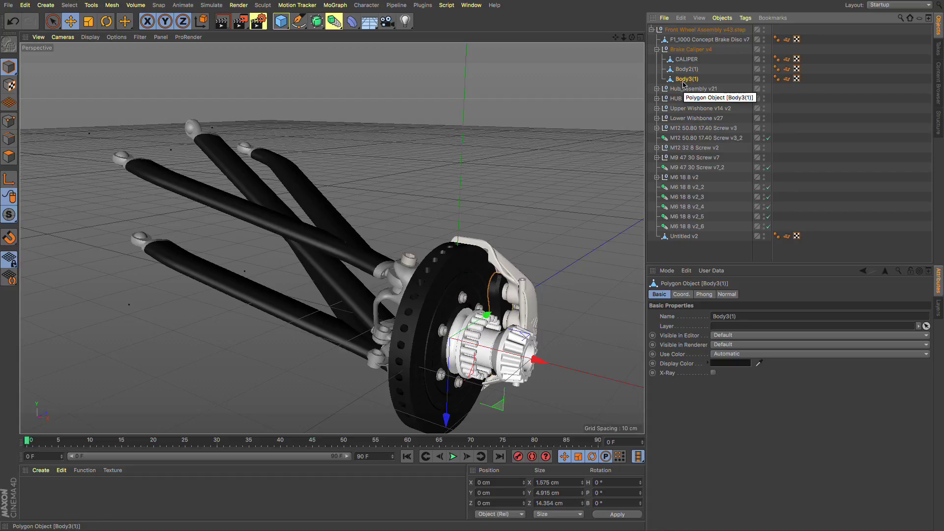
left_click(685, 217)
left_click(685, 207)
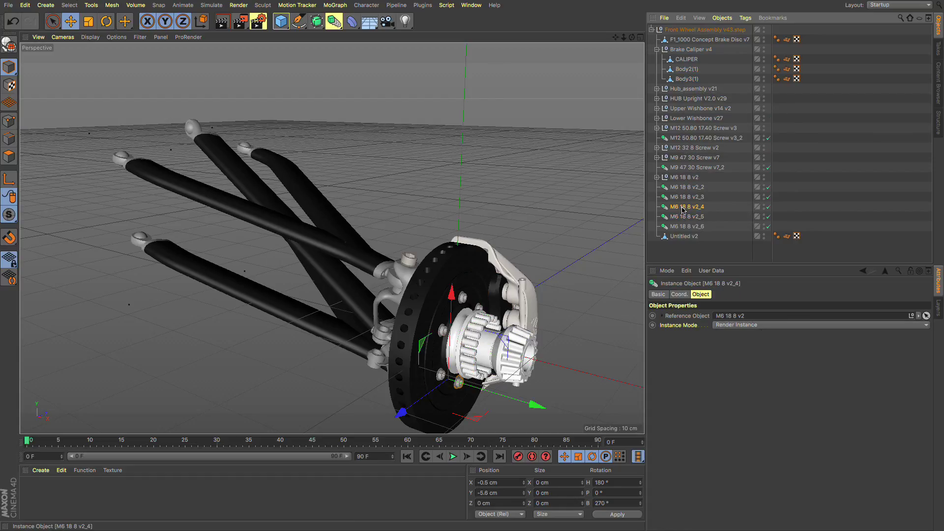
left_click(687, 197)
left_click(687, 188)
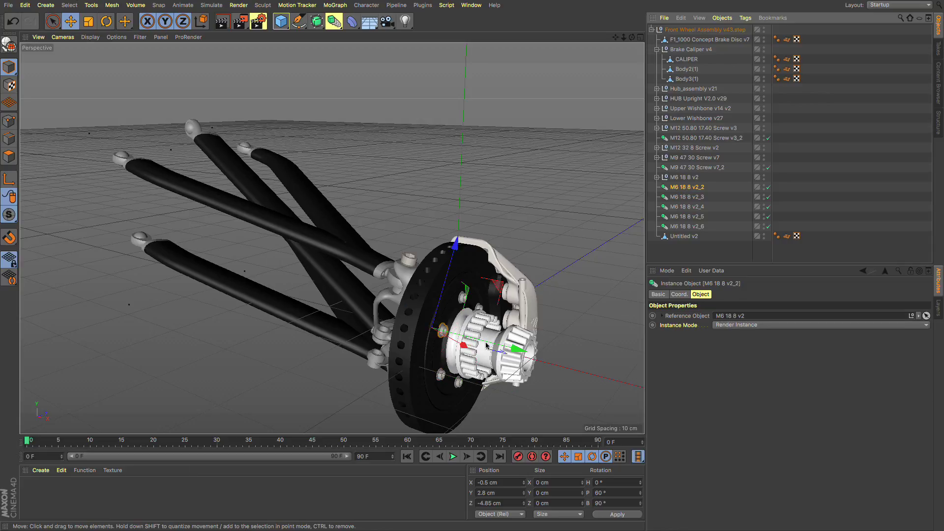
left_click_drag(487, 347, 442, 284, "alt")
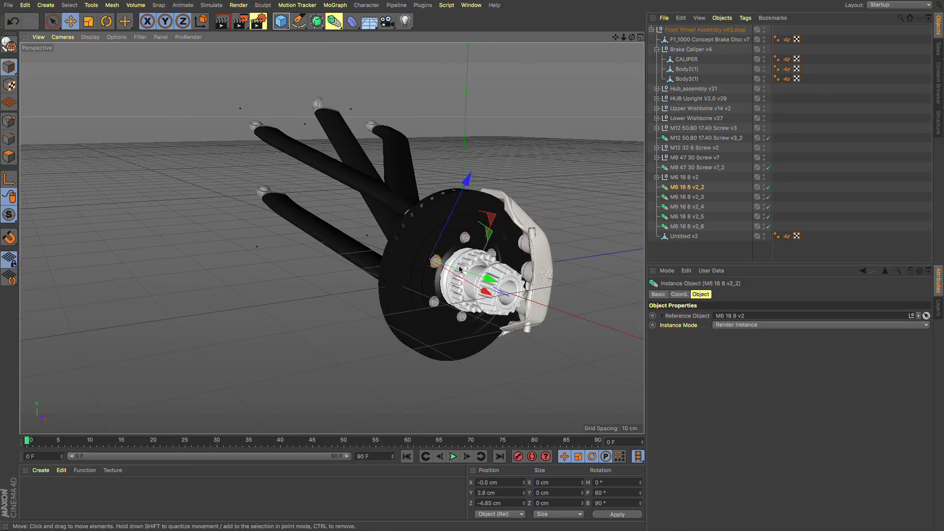
scroll(443, 284, "down", 3)
scroll(461, 269, "up", 10)
scroll(460, 269, "up", 2)
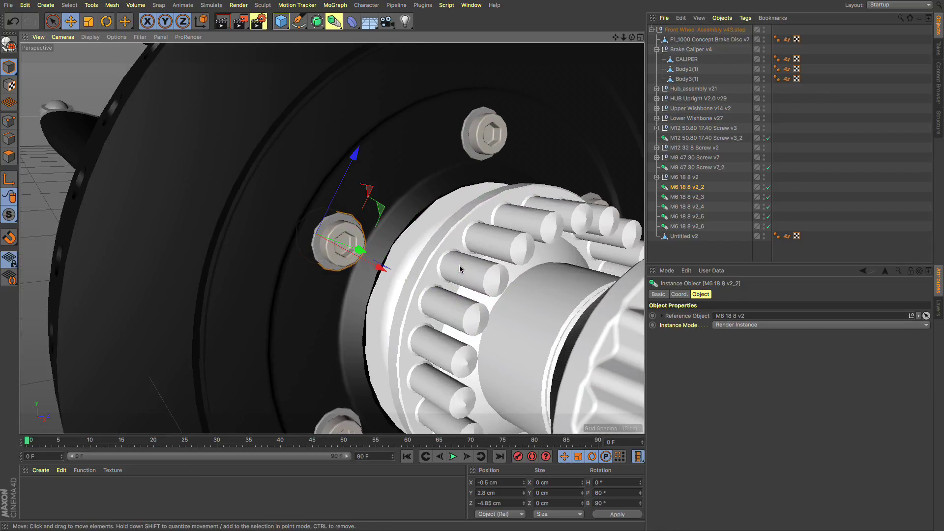
left_click_drag(492, 236, 436, 267, "alt")
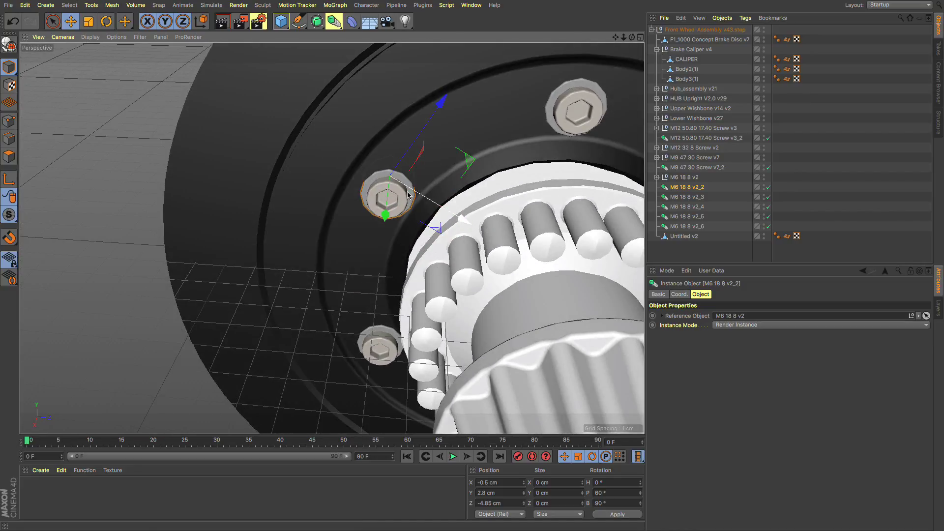
left_click_drag(423, 202, 445, 232, "alt")
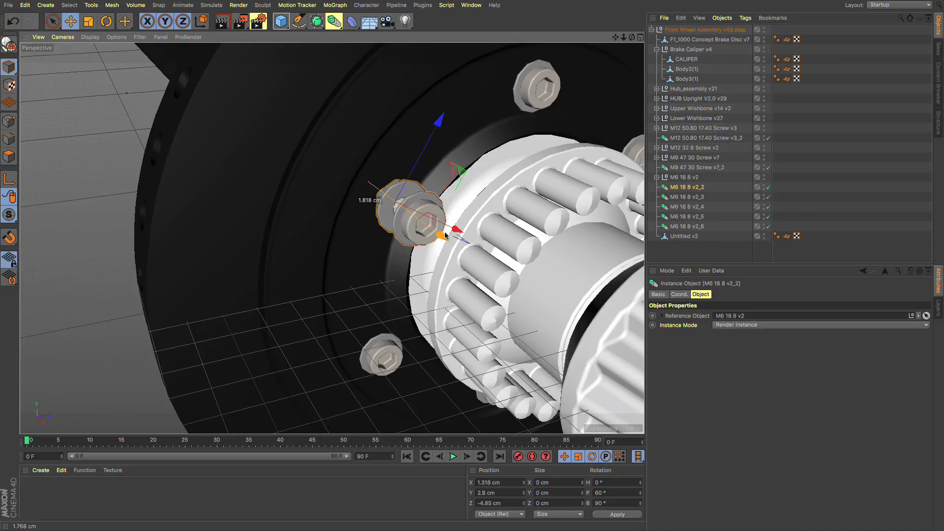
key("super+z")
left_click_drag(464, 282, 532, 249, "alt")
mouse_move(447, 240)
left_mouse_down("alt")
mouse_move(479, 243)
mouse_move(464, 241)
left_mouse_up("alt")
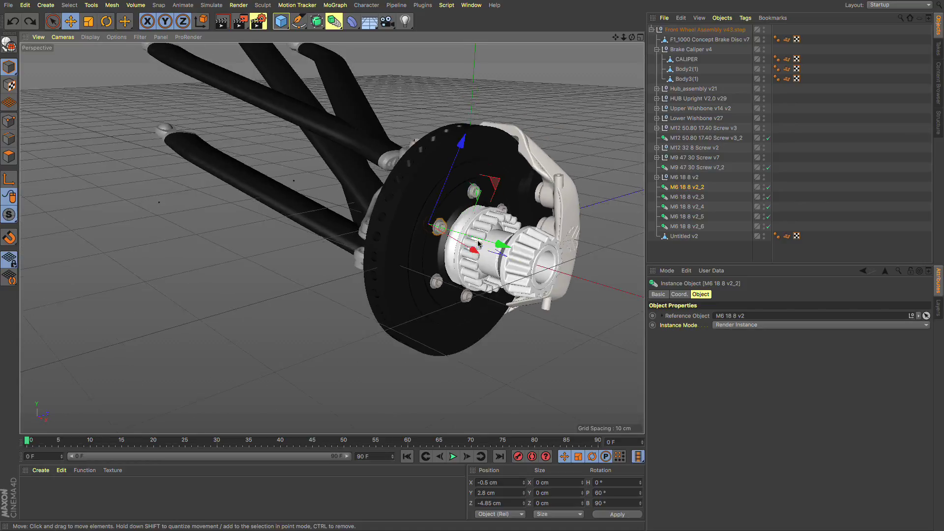
scroll(453, 240, "up", 8)
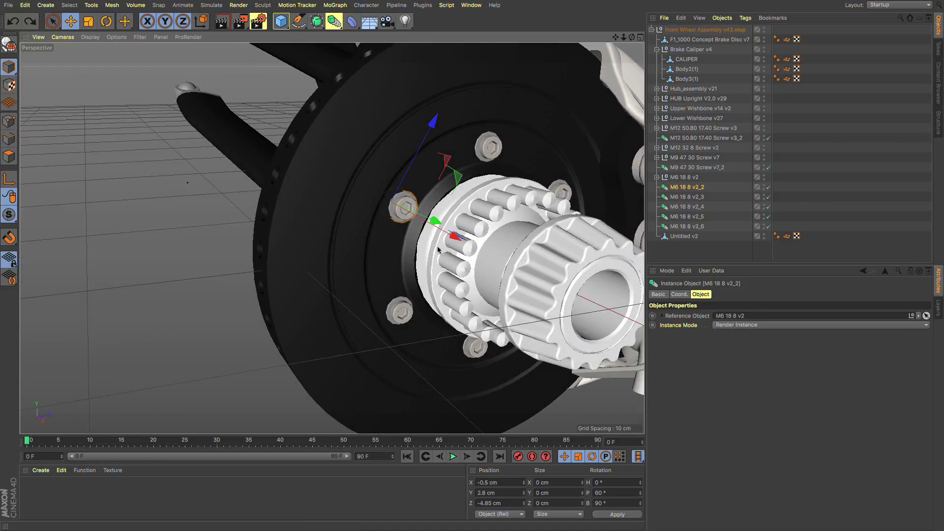
scroll(418, 207, "up", 10)
mouse_move(435, 197)
left_mouse_down("alt")
mouse_move(393, 190)
mouse_move(435, 187)
left_mouse_up("alt")
scroll(434, 186, "down", 10)
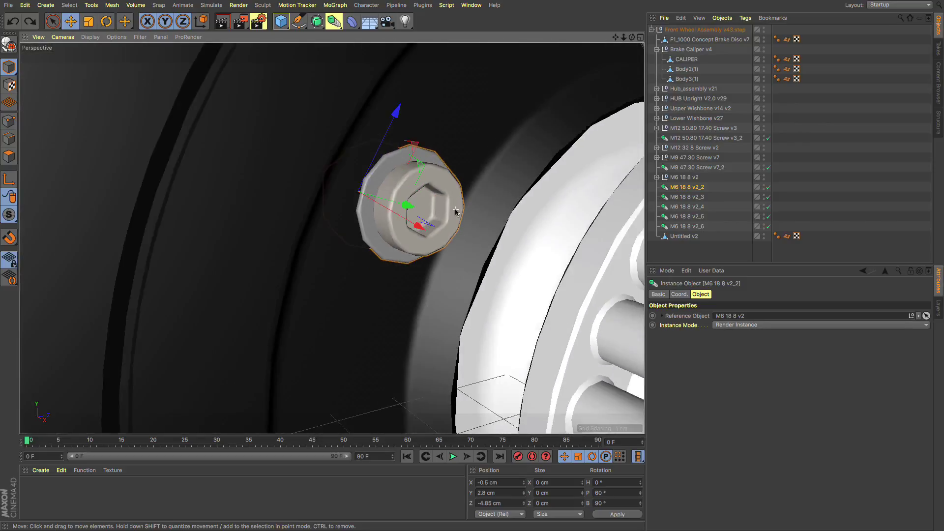
left_click_drag(541, 232, 459, 290, "alt")
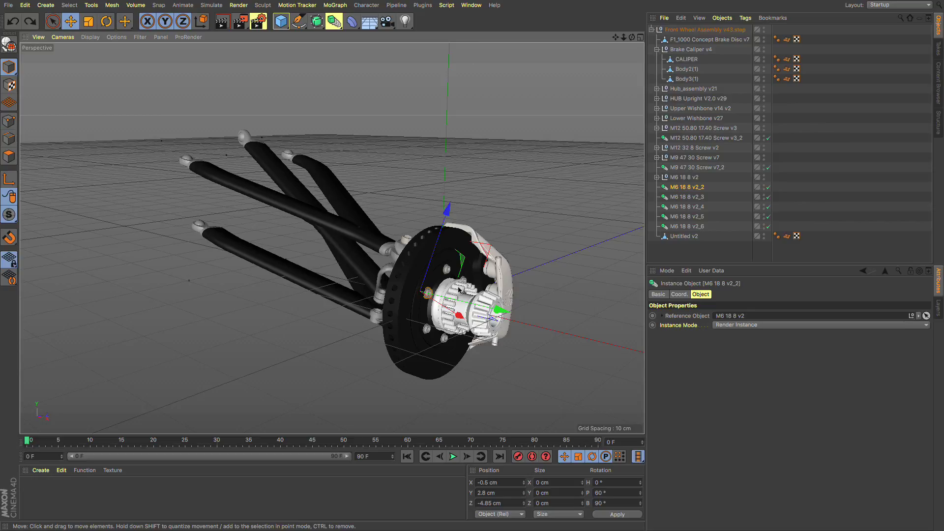
Close the current project without saving changes
left_click(8, 5)
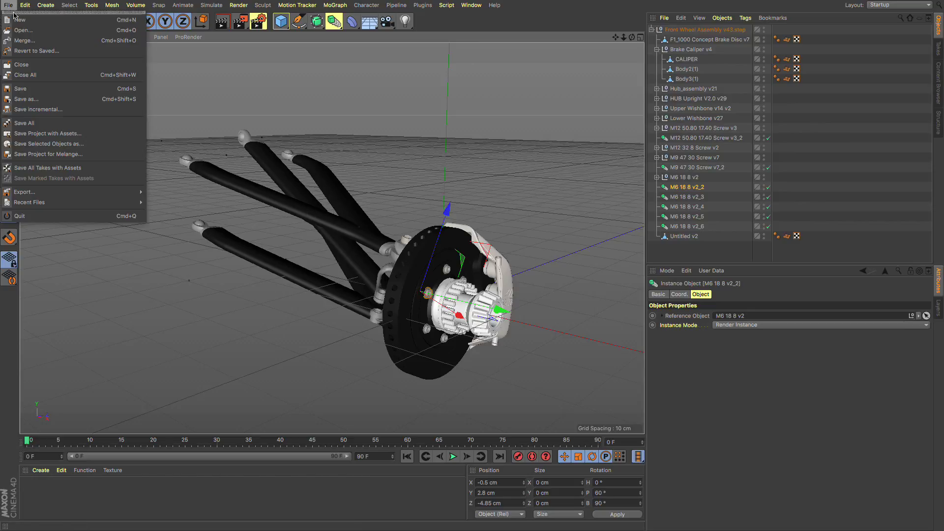
left_click(33, 67)
left_click(455, 177)
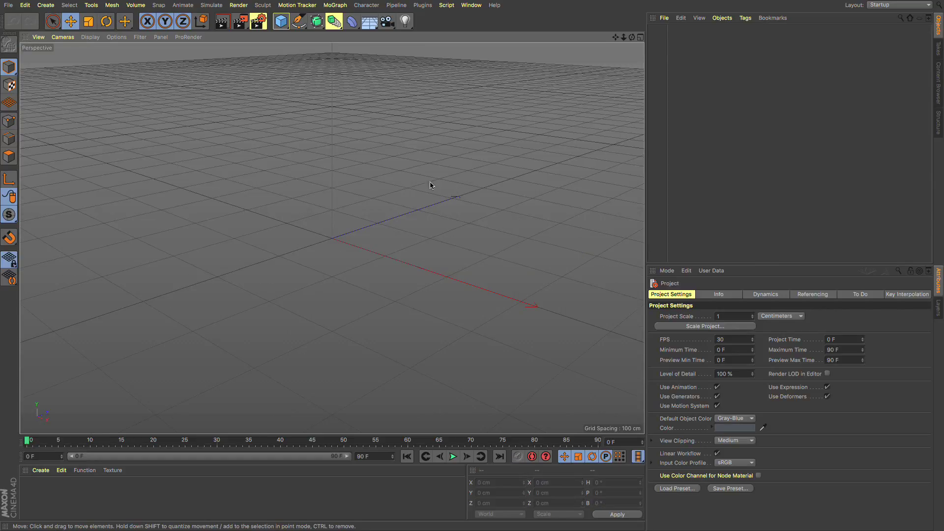
Open Front Wheel Assembly v43.step again for import
left_click(8, 5)
left_click(22, 30)
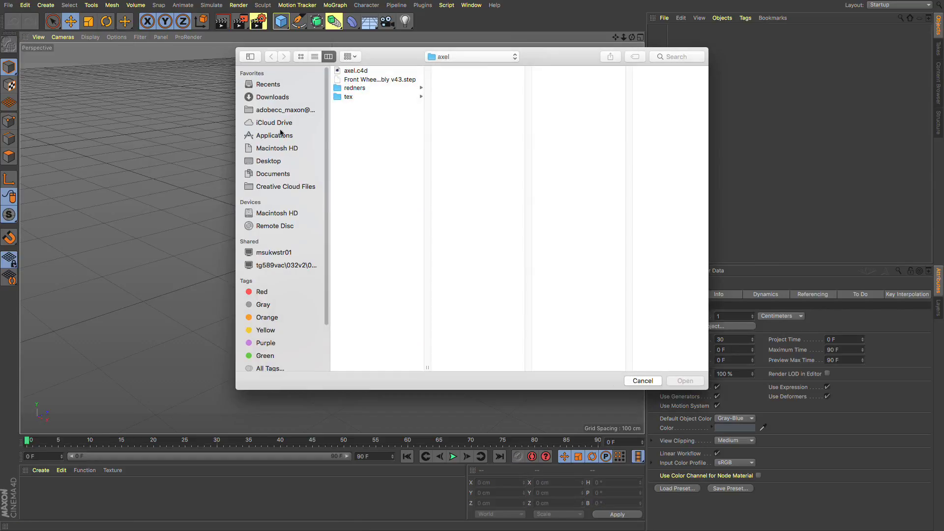
left_click(360, 81)
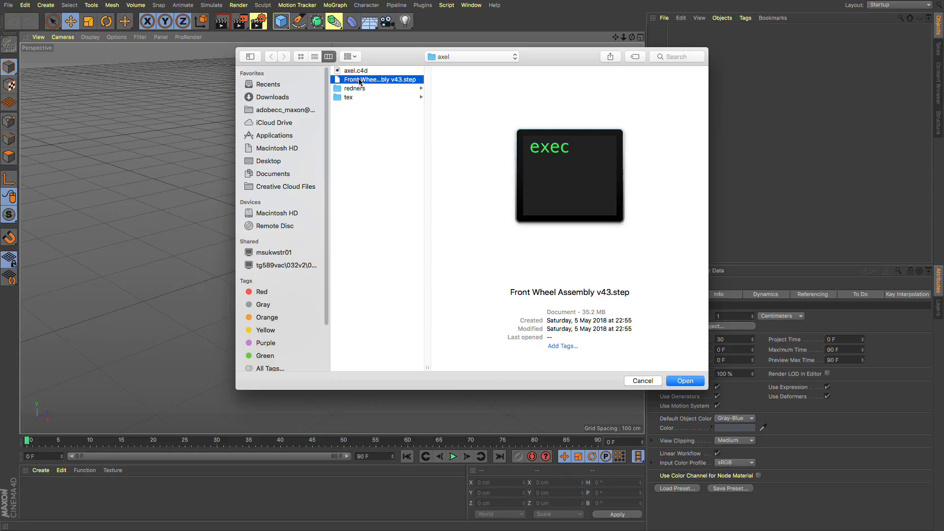
double_click(361, 81)
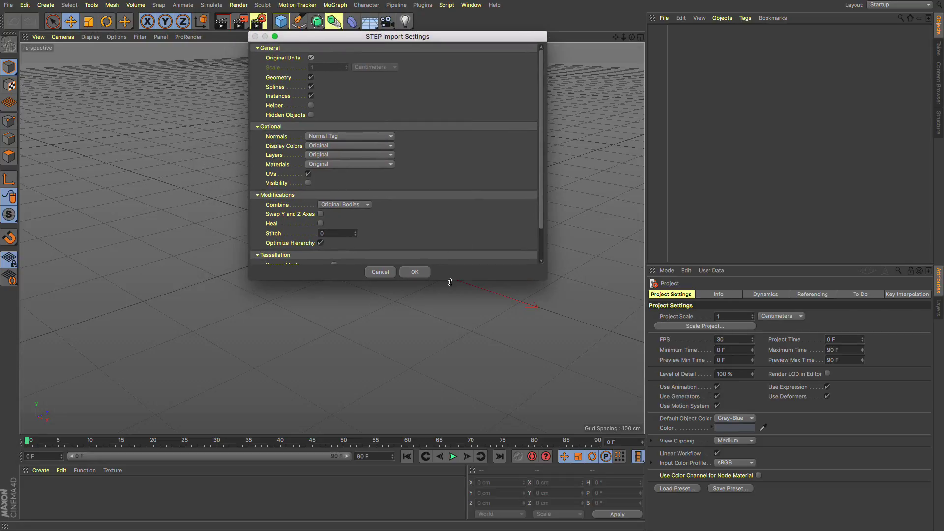
Set Display Colors to Random and Detailing to High, keep Layers at Original, and import
left_click_drag(450, 282, 457, 364)
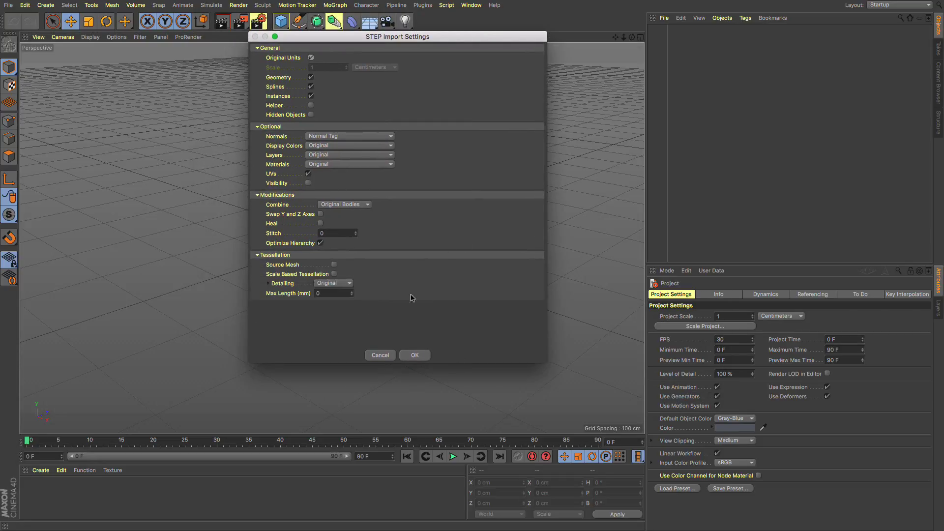
left_click(389, 146)
left_click(378, 176)
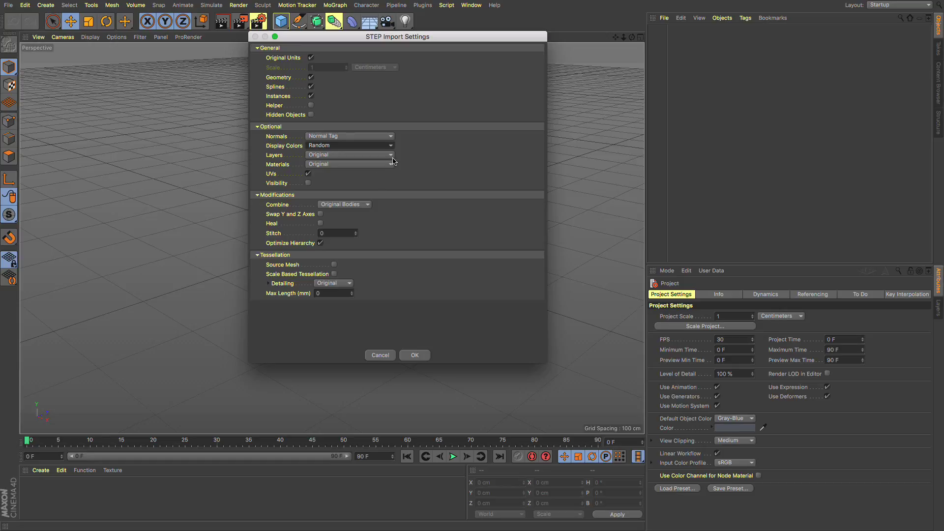
left_click(391, 155)
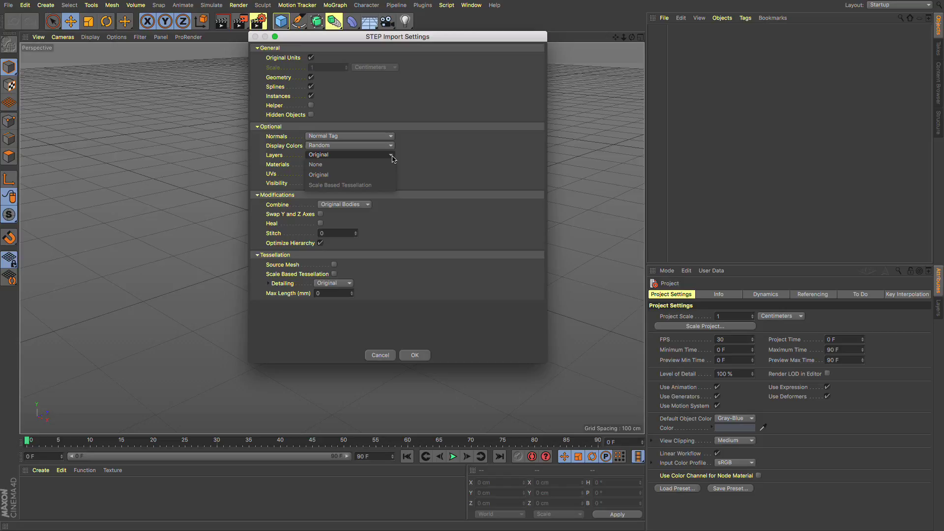
left_click(416, 166)
left_click(350, 286)
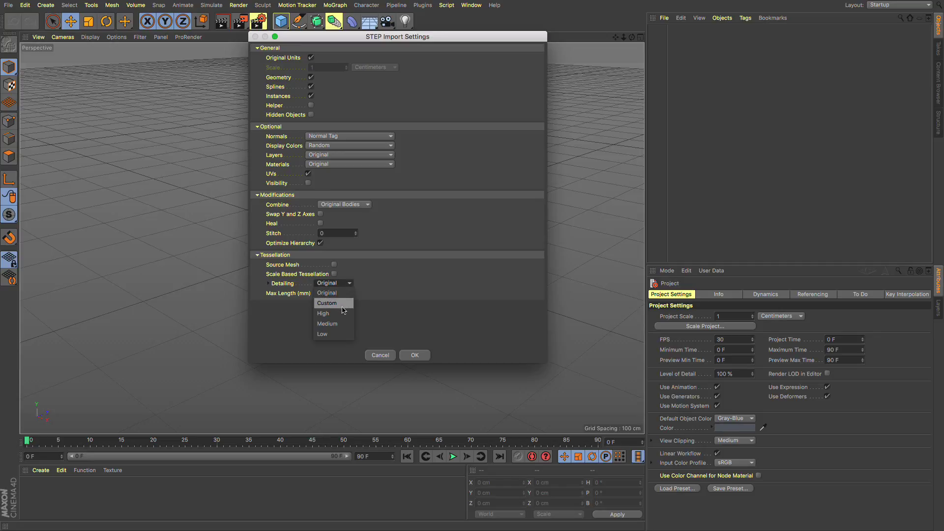
left_click(325, 313)
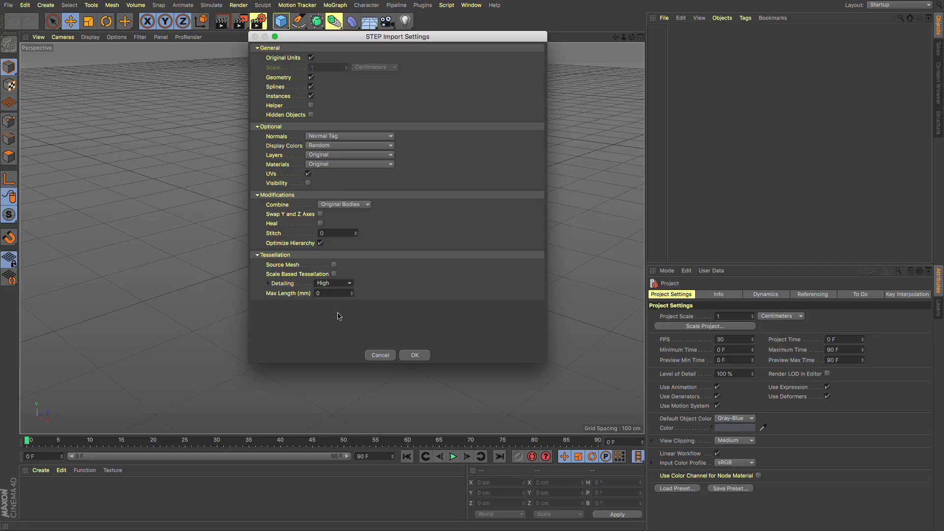
left_click(415, 355)
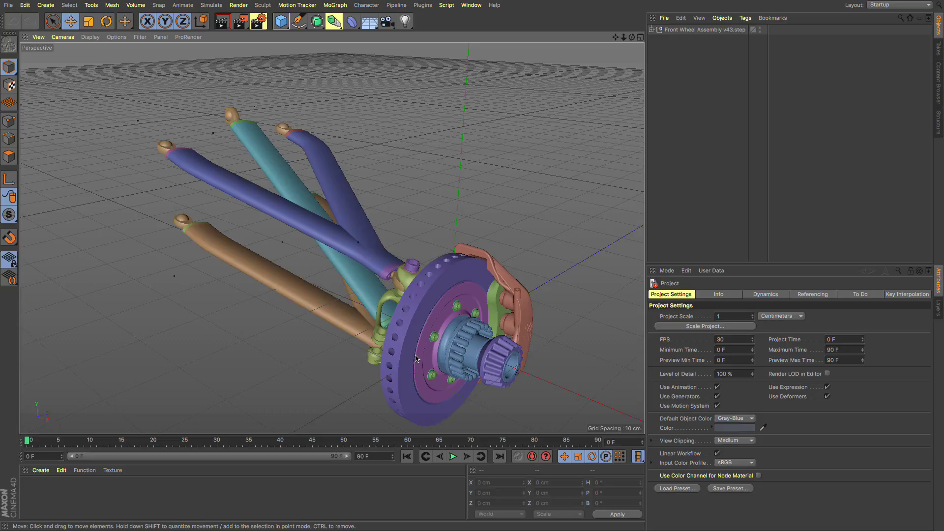
scroll(416, 358, "up", 10)
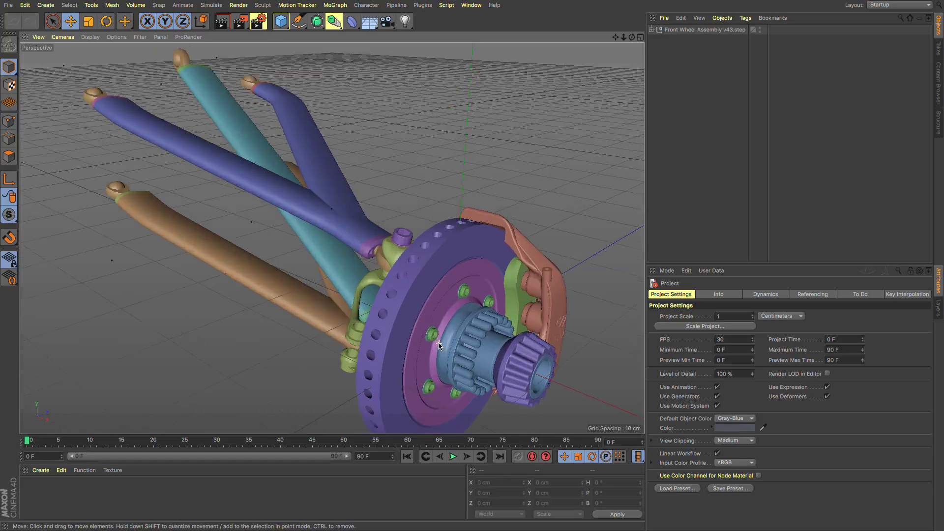
scroll(439, 346, "down", 10)
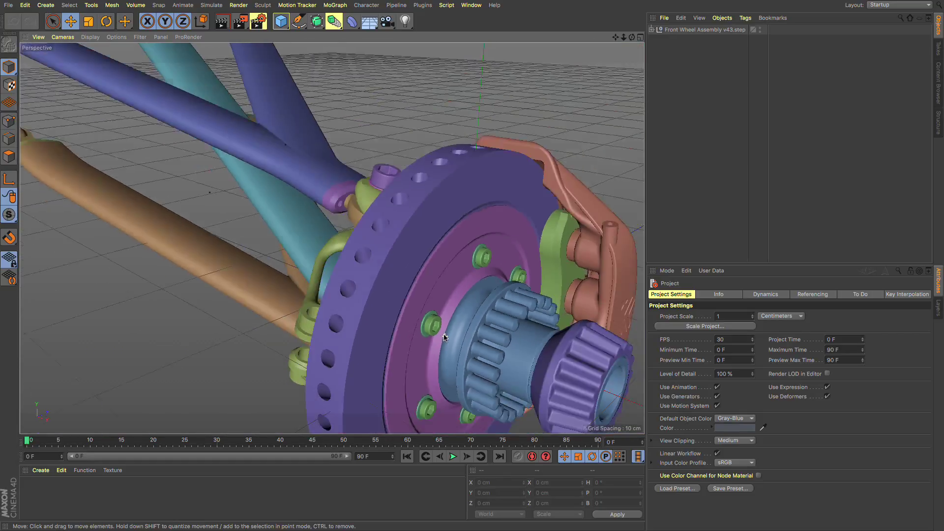
left_click_drag(441, 331, 329, 237, "alt")
scroll(347, 260, "up", 15)
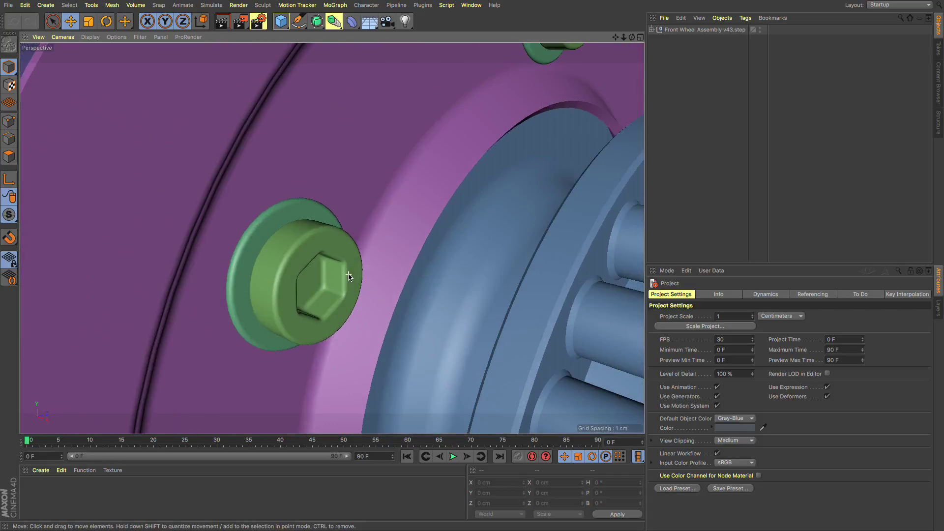
left_click_drag(349, 276, 313, 222, "alt")
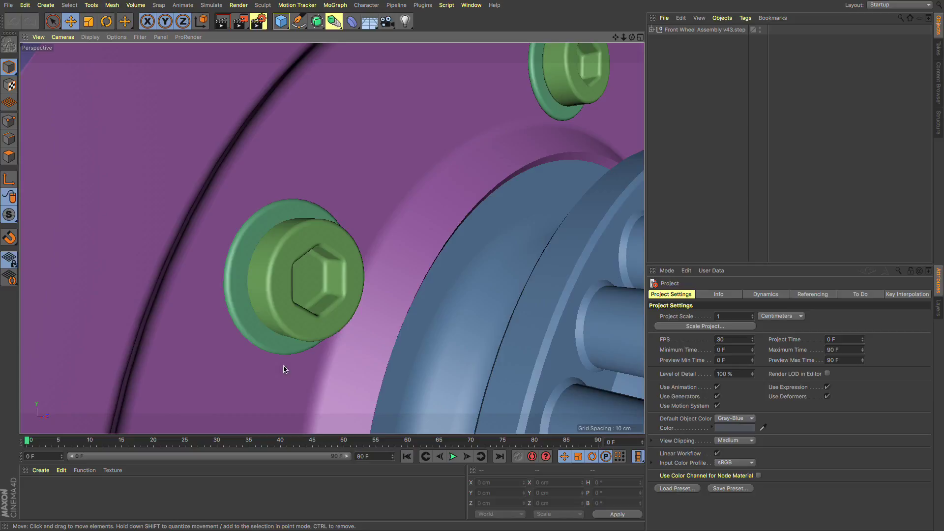
scroll(296, 217, "down", 10)
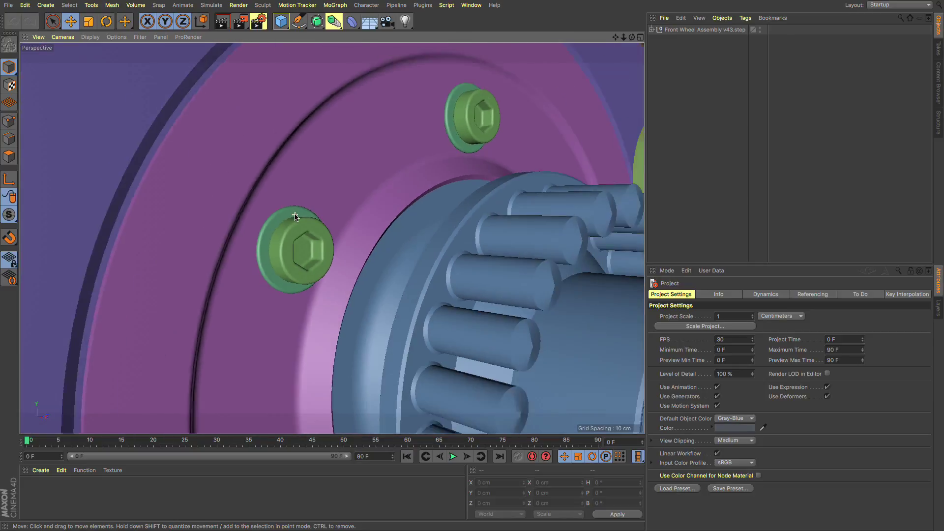
scroll(295, 216, "down", 8)
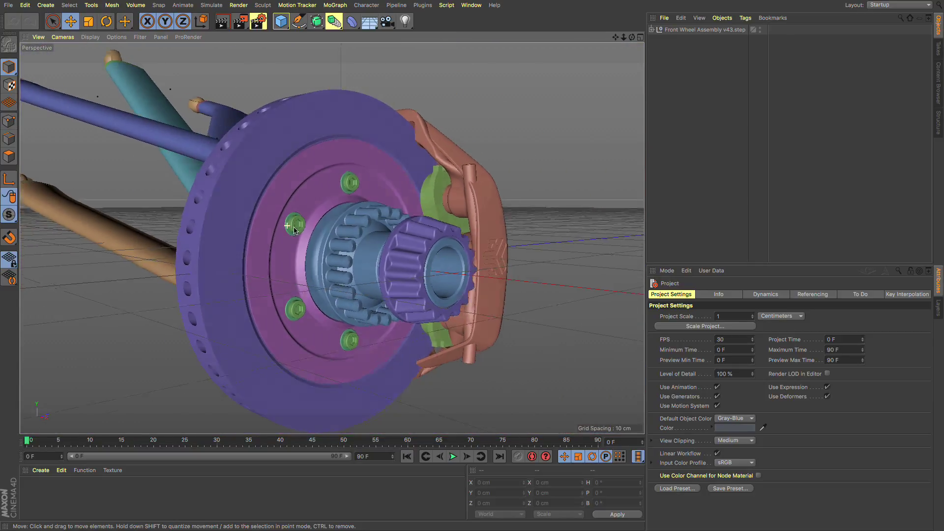
left_click_drag(298, 236, 385, 262, "alt")
scroll(384, 261, "up", 2)
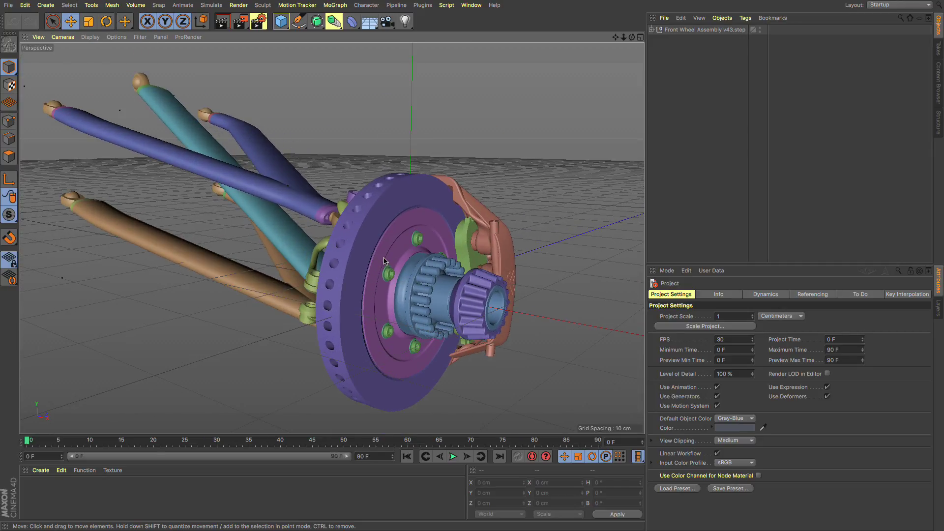